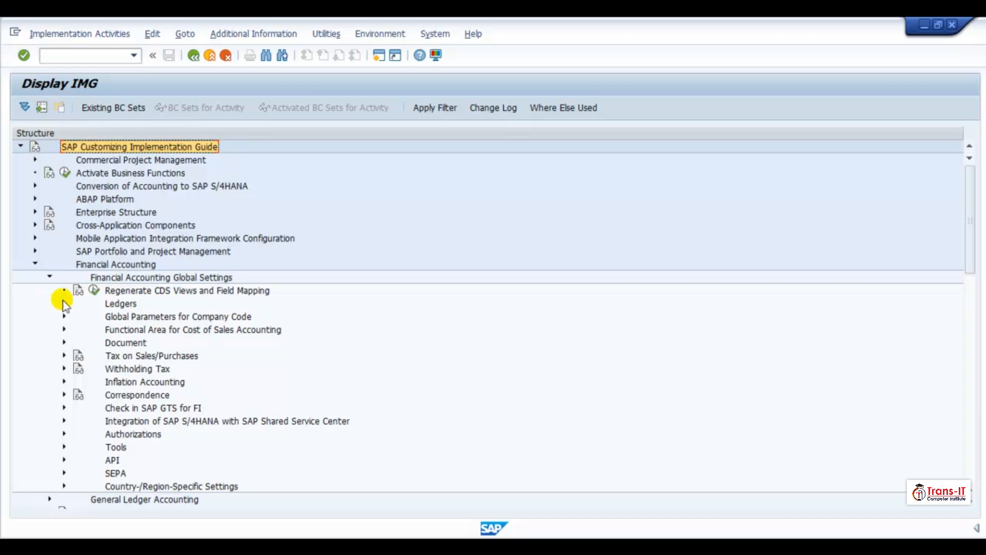
- Open Define Settings for Ledgers and Currency Types under Financial Accounting Global Settings, Ledgers, Ledger, and dismiss the consistency messages
click(64, 303)
click(77, 330)
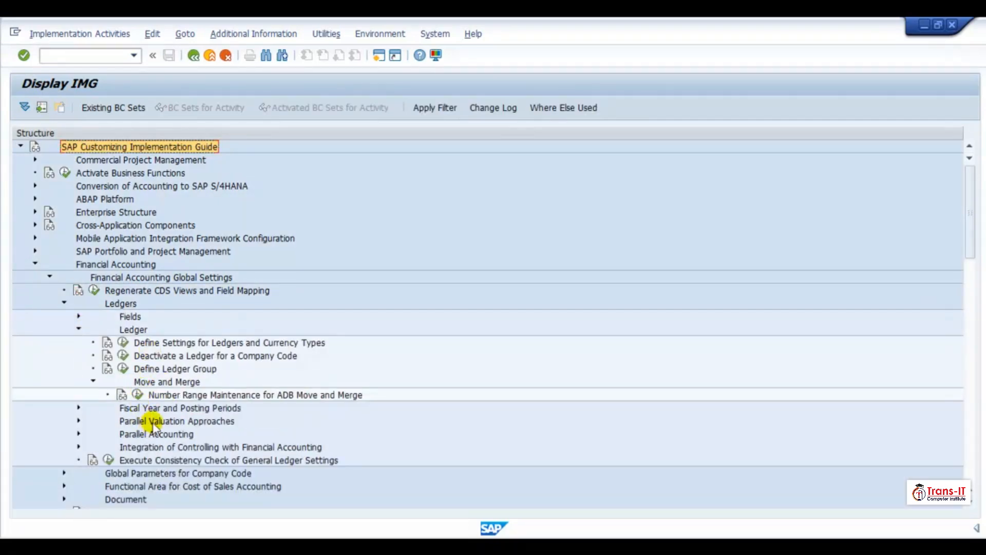
click(123, 342)
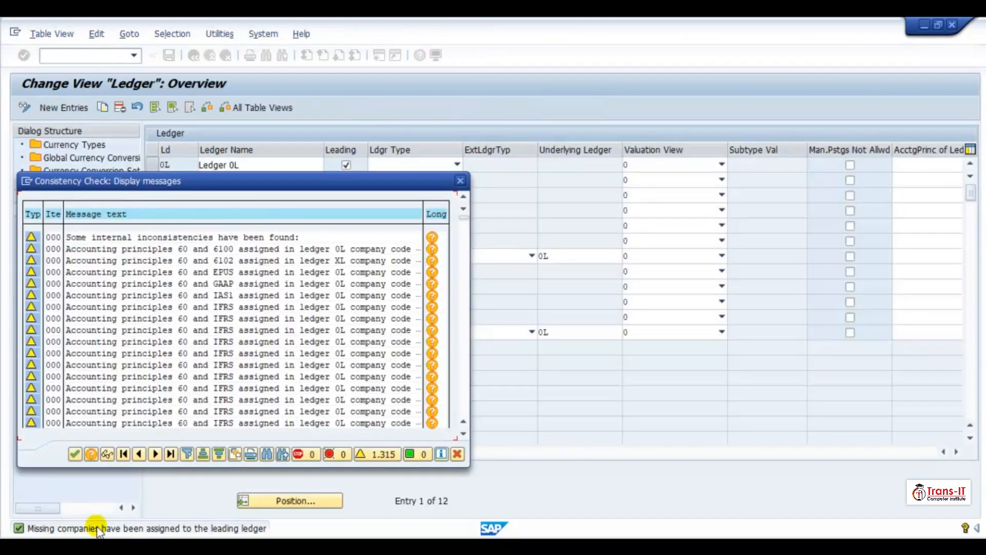
click(74, 453)
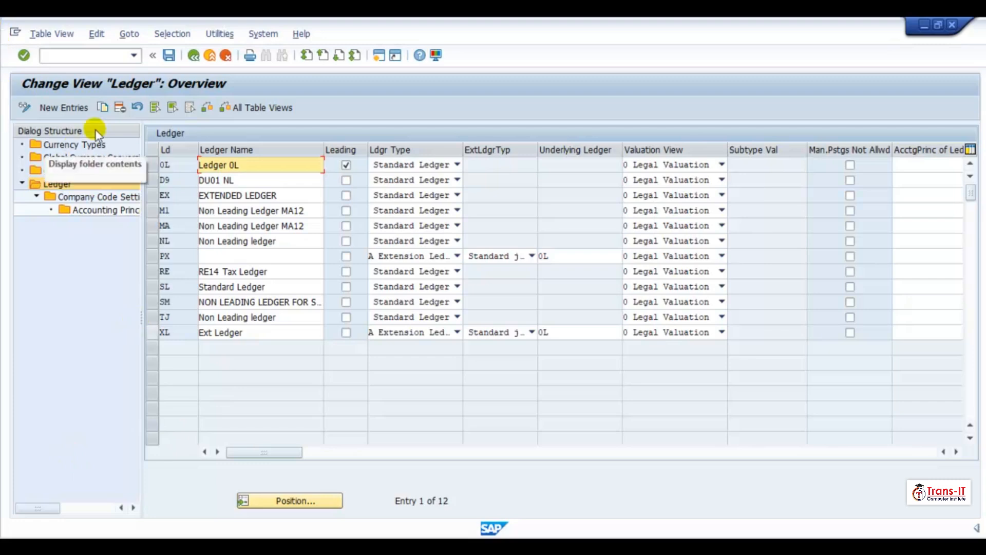
- Review the Currency Types and Global Currency Conversion Settings views, dismissing the consistency messages
click(91, 144)
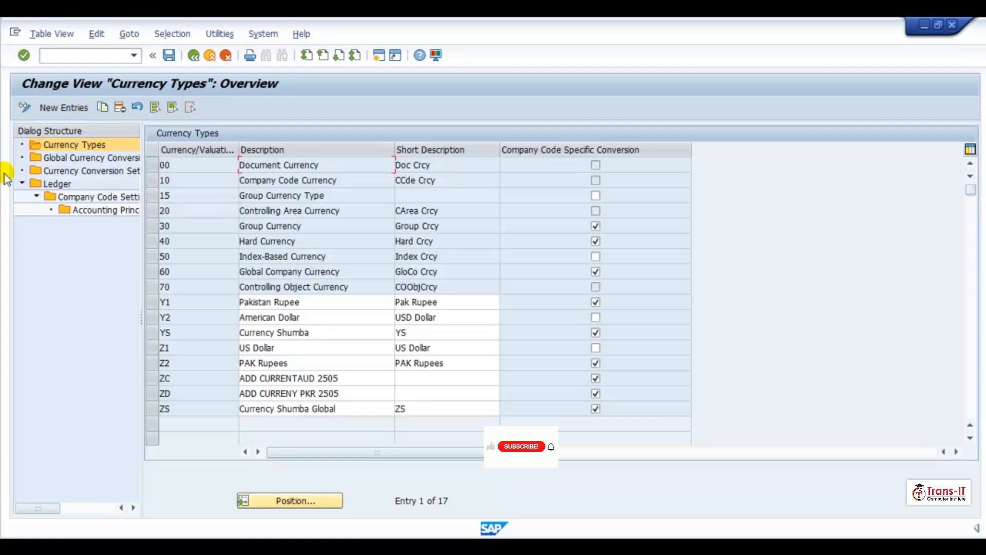
click(64, 159)
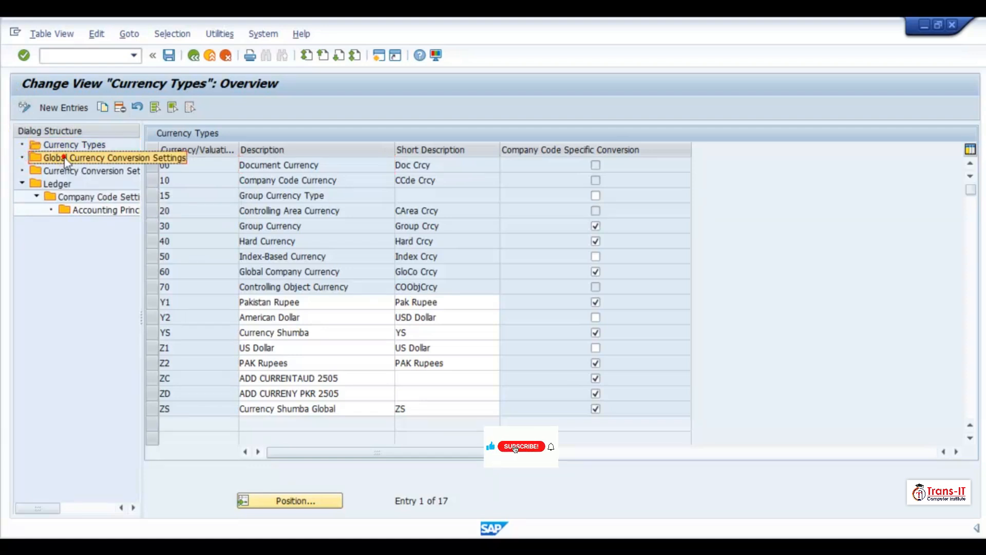
double_click(64, 158)
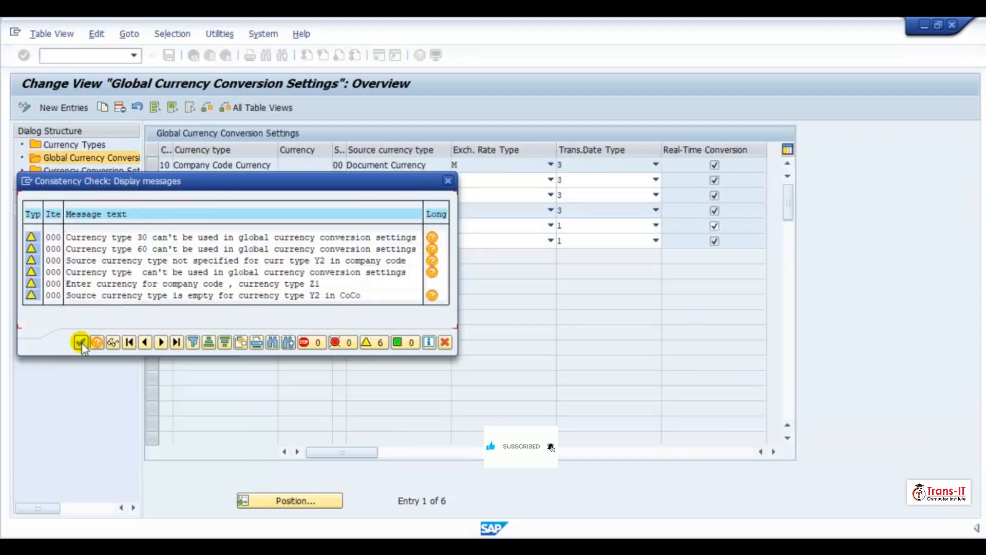
click(81, 342)
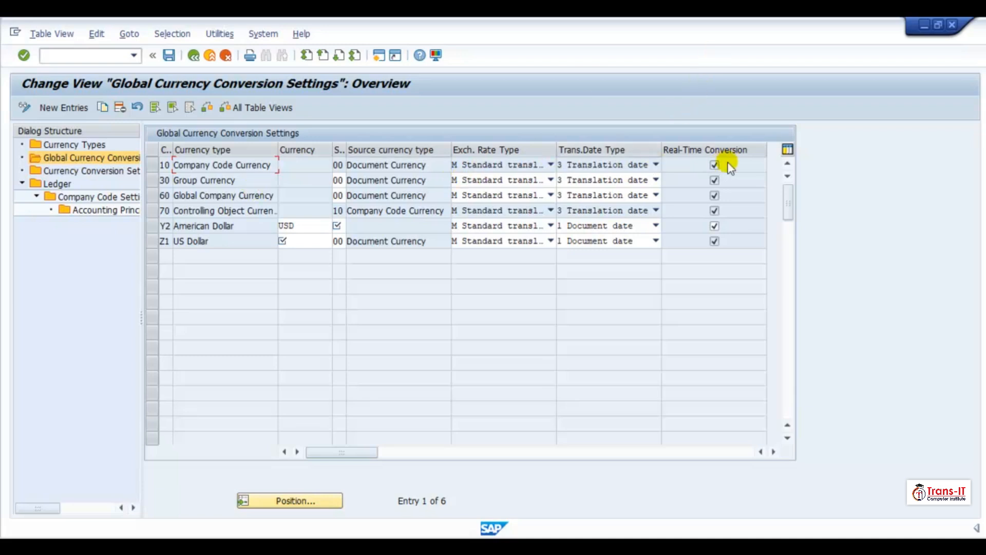
- Open the Currency Conversion Settings for Company Codes view and position the list near the TRE1 and TUS1 company codes
click(76, 171)
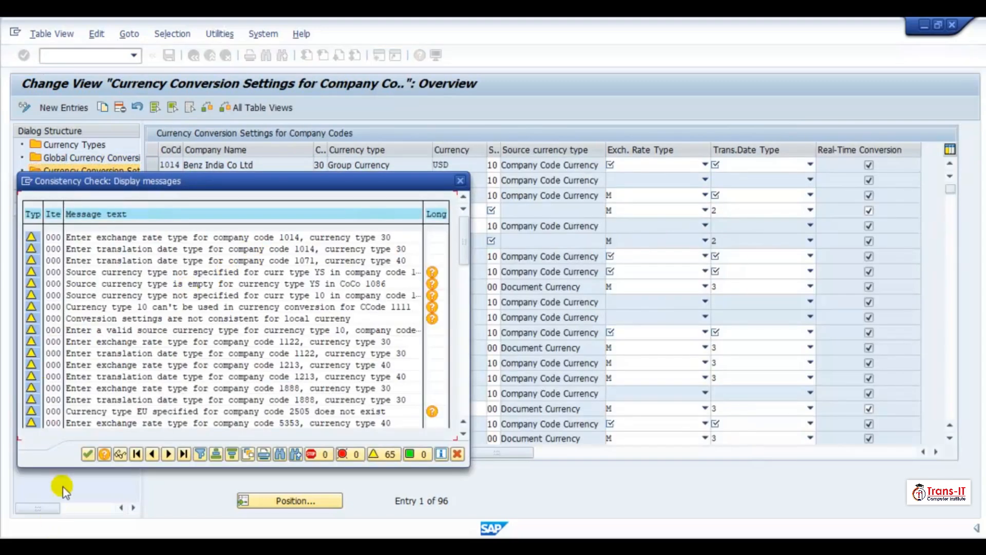
click(86, 454)
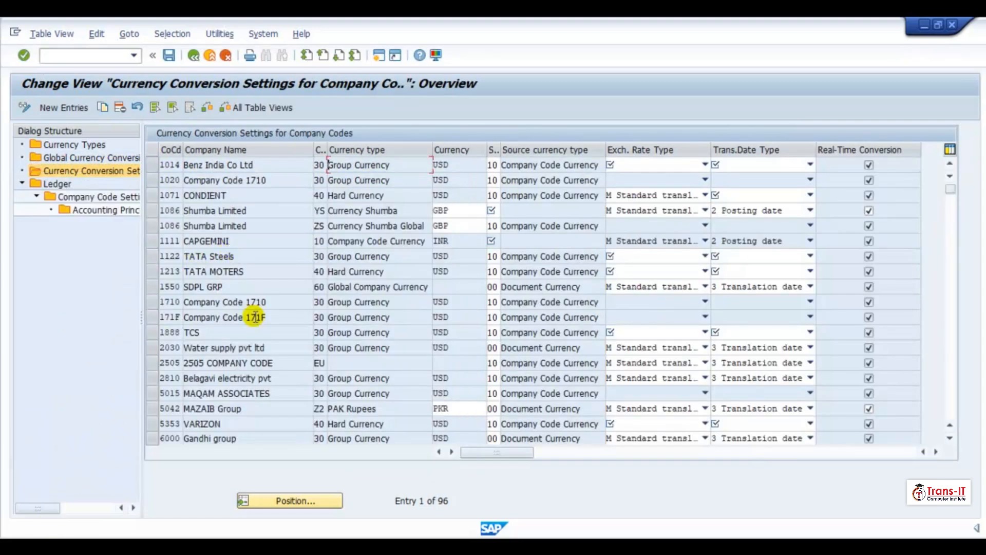
click(284, 497)
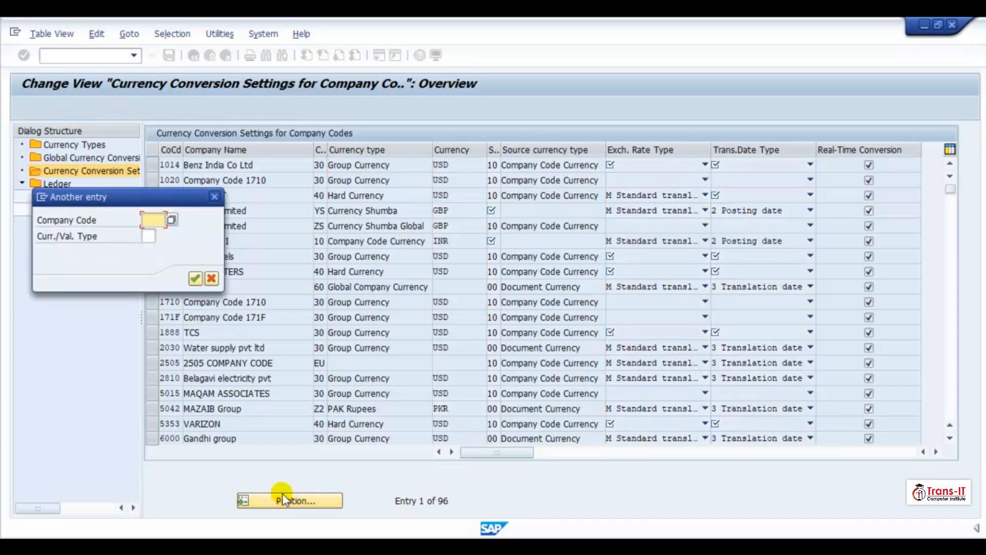
text(1014)
key(Return)
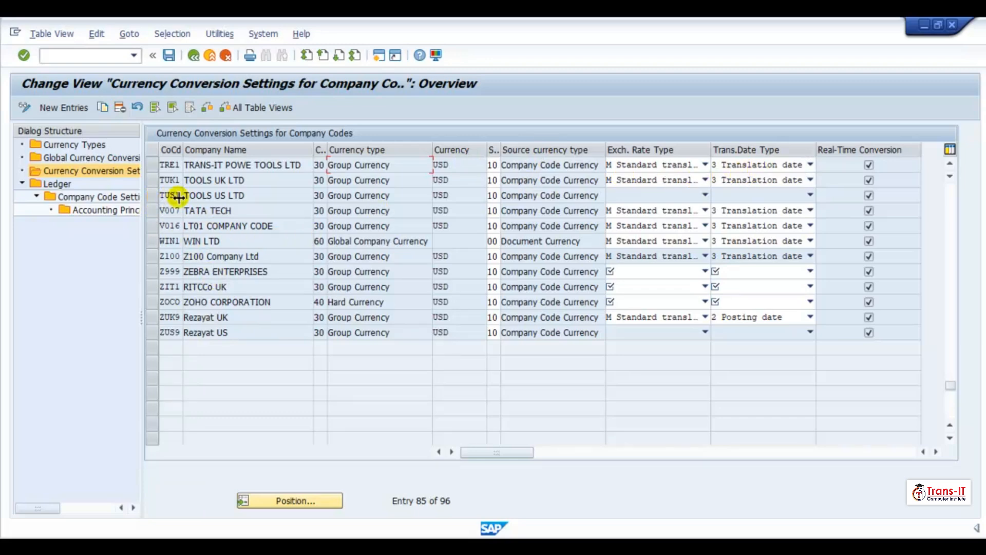
scroll(231, 198, up, 1)
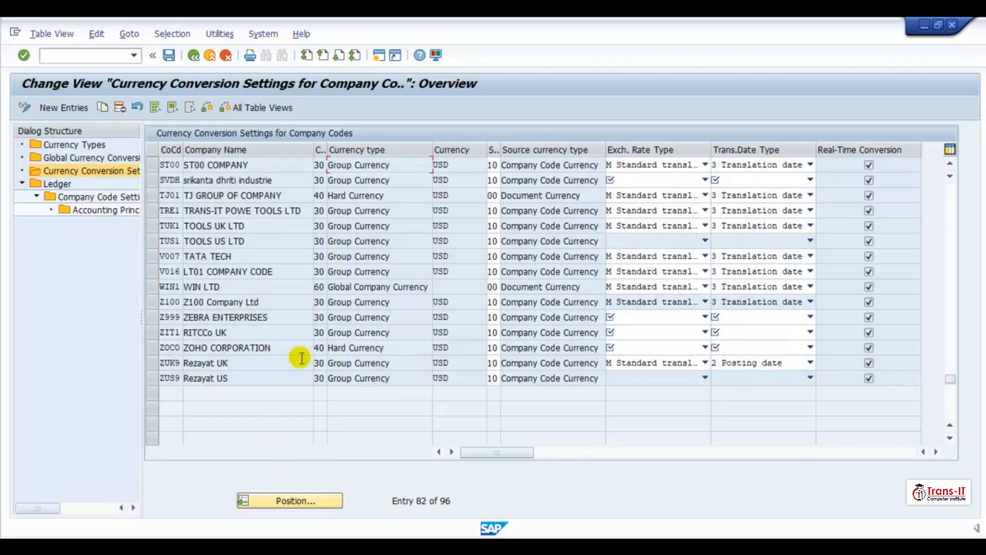
click(154, 243)
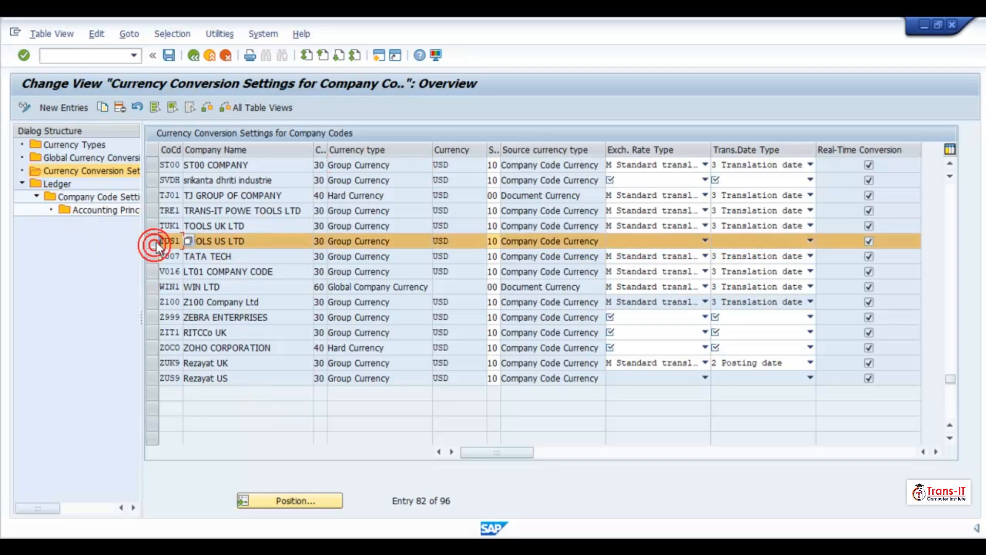
- Add a new entry for company code TRN1 with currency type 30, currency USD and source currency type 10
click(50, 108)
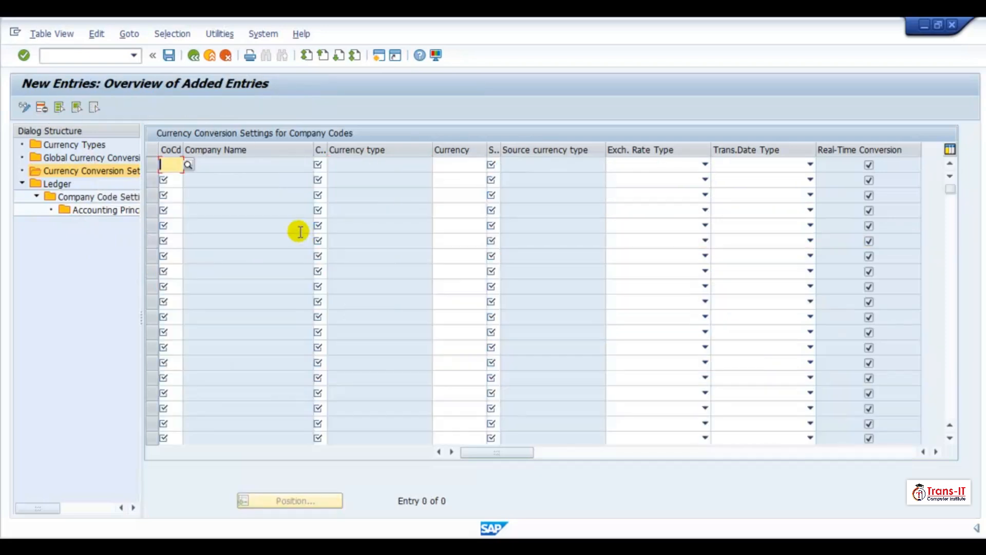
text(TRn1)
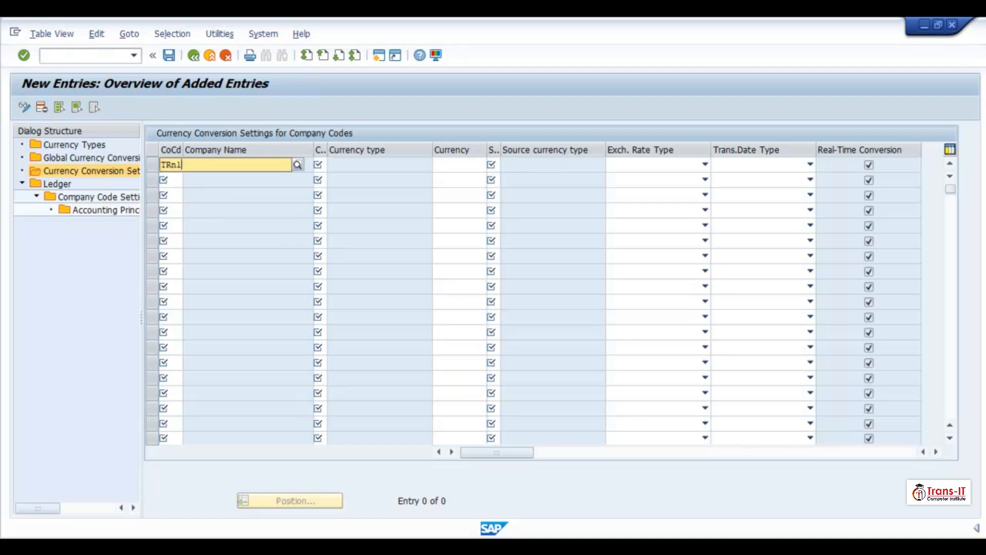
click(213, 197)
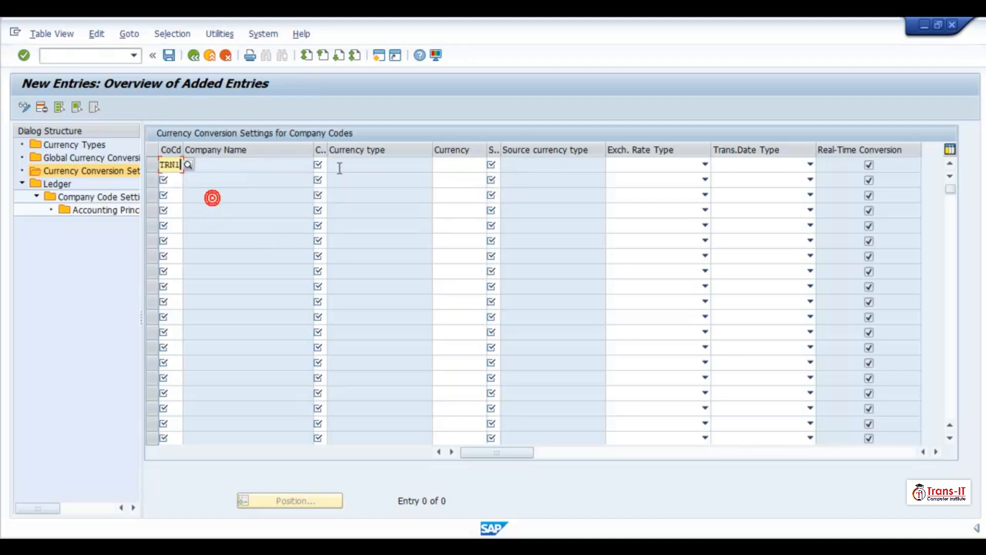
click(319, 164)
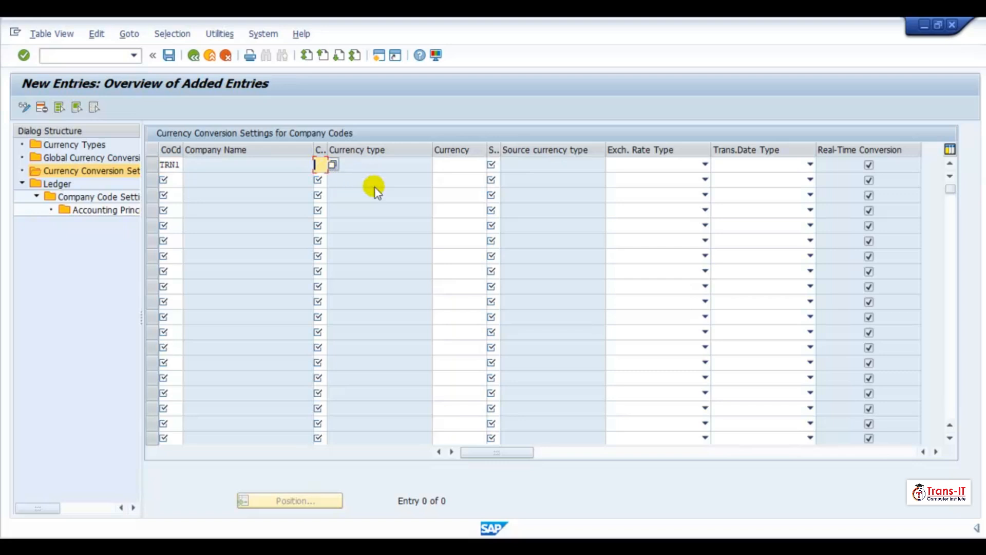
text(30)
click(469, 164)
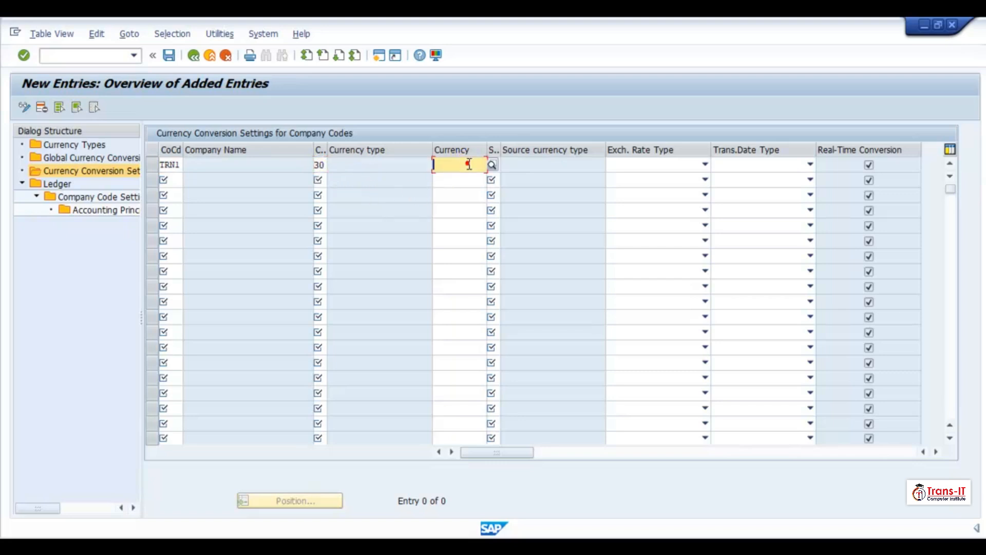
text(USD)
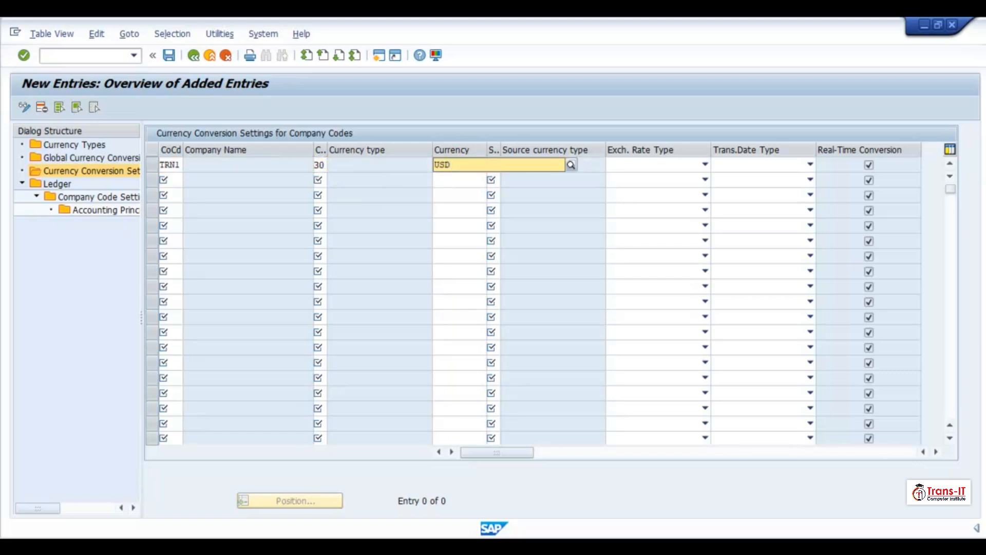
click(477, 191)
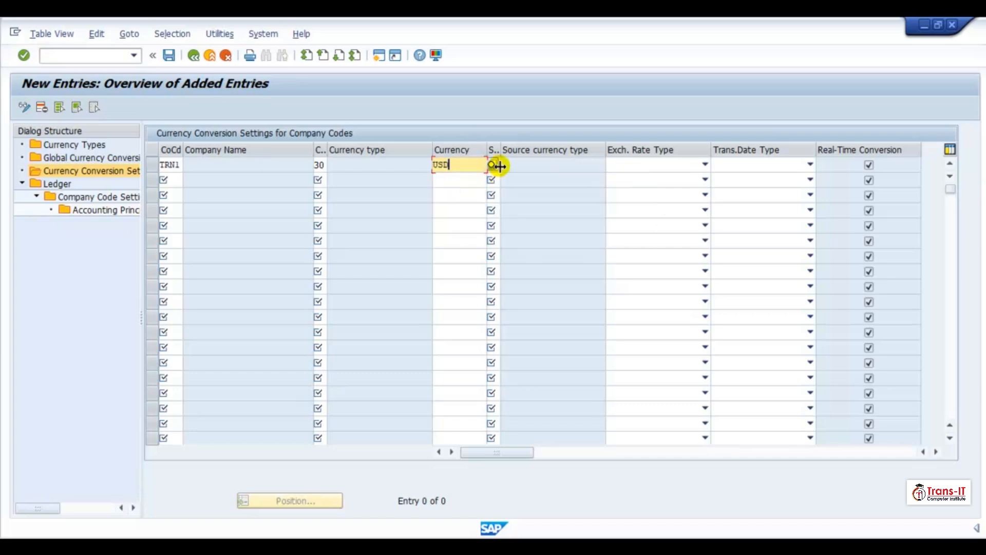
click(493, 164)
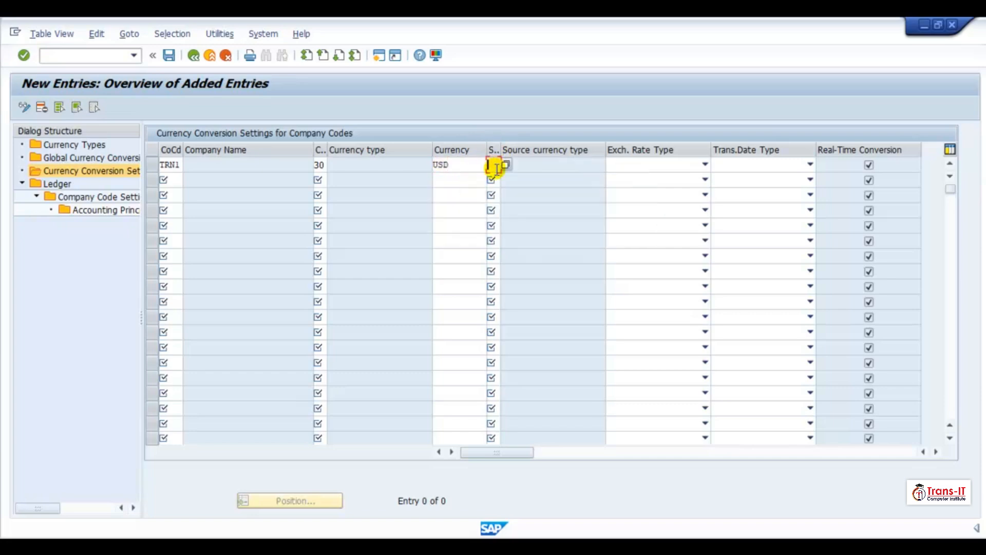
click(494, 178)
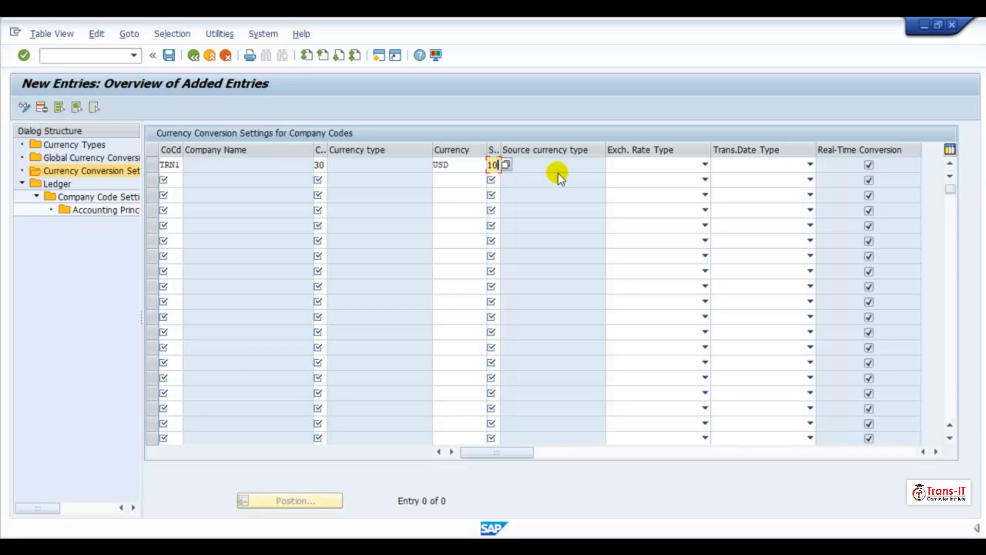
- Set TRN1's exchange rate type to M Standard translation at average rate and translation date type to 3 Translation date
click(657, 165)
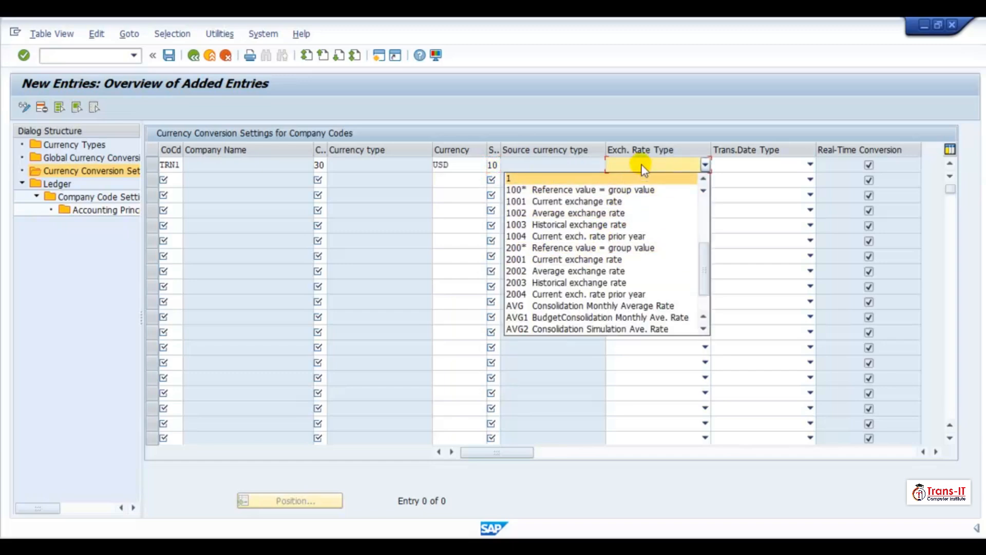
scroll(591, 216, down, 4)
scroll(545, 283, down, 2)
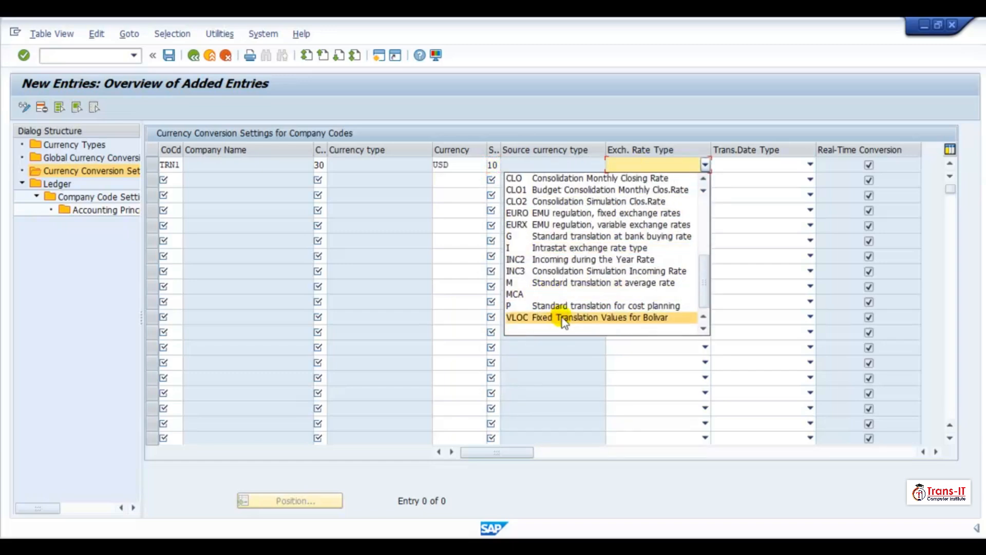
click(569, 284)
click(810, 164)
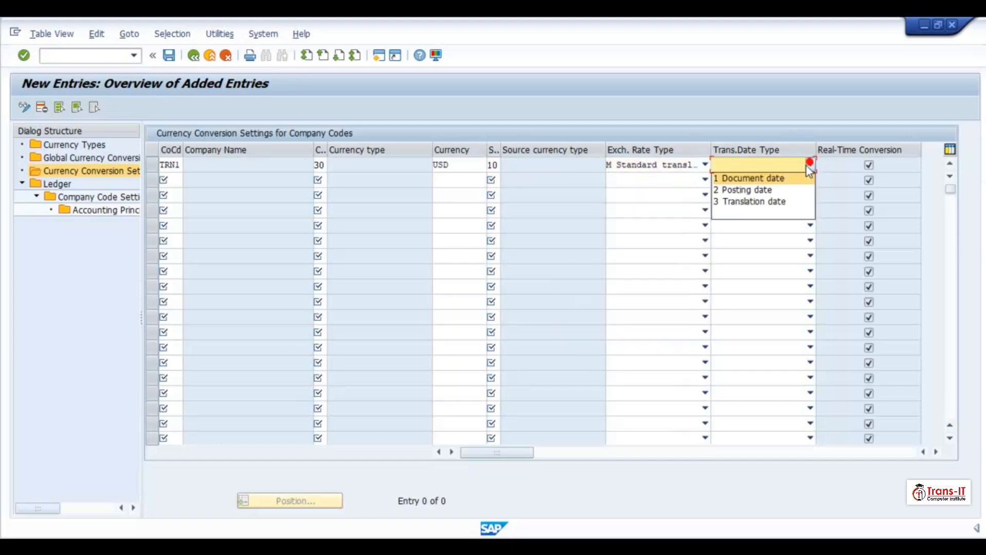
click(781, 201)
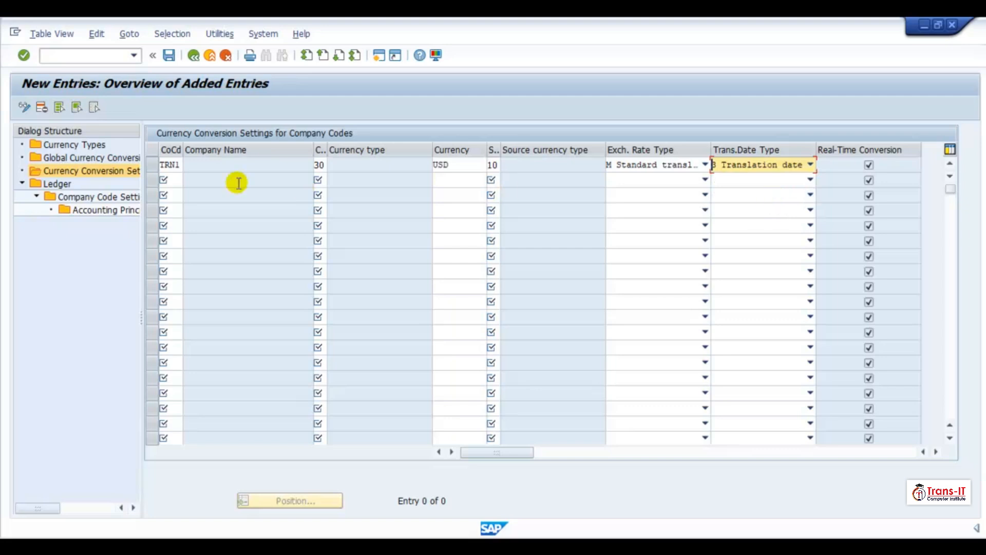
- Add a second entry for company code TRK1 with currency type 30, currency USD and source currency type 10
click(171, 179)
text(TRk1)
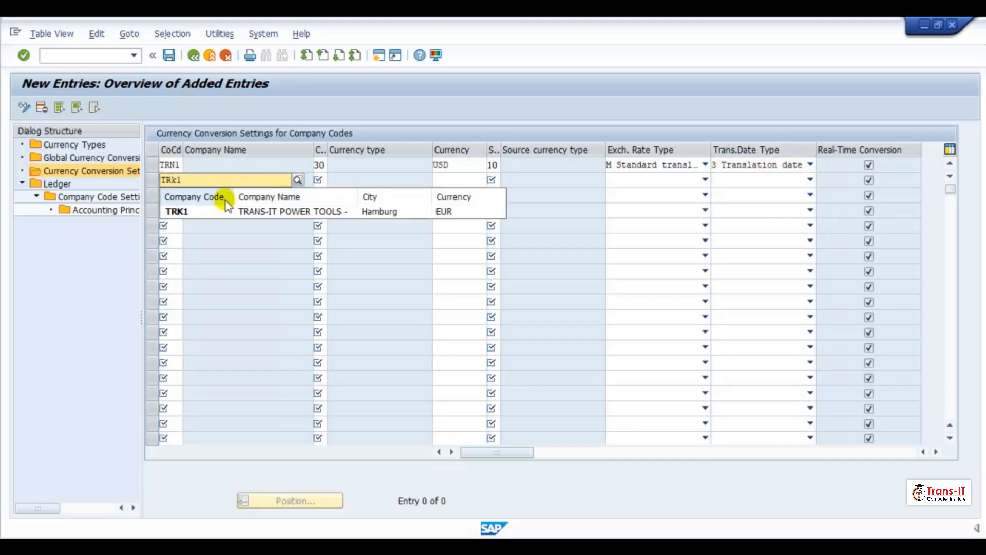
click(237, 209)
click(321, 180)
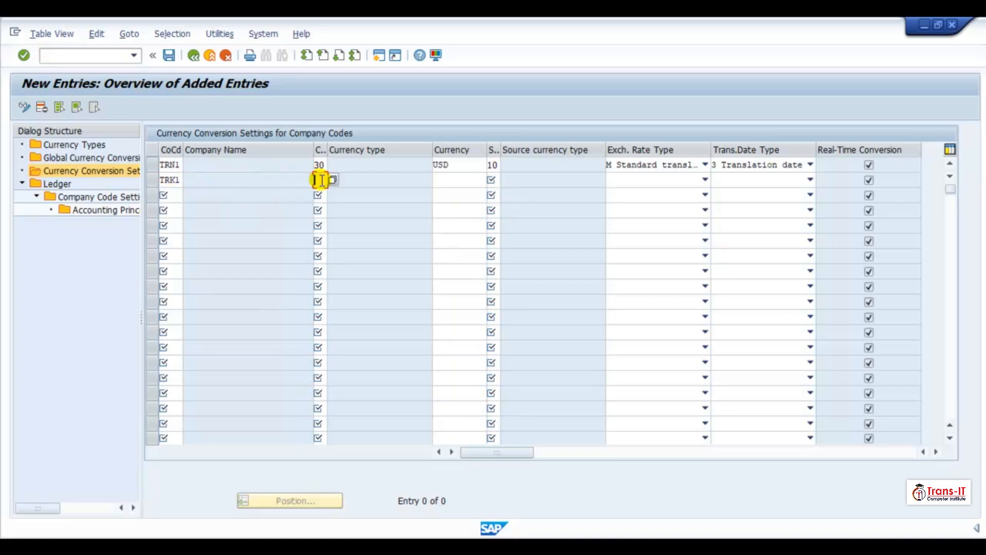
text(30)
click(456, 180)
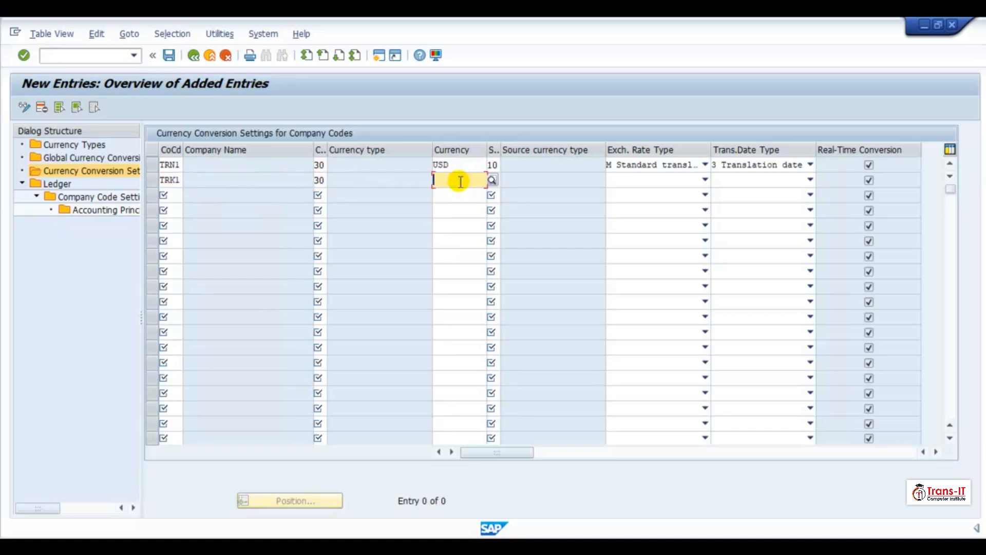
text(USD)
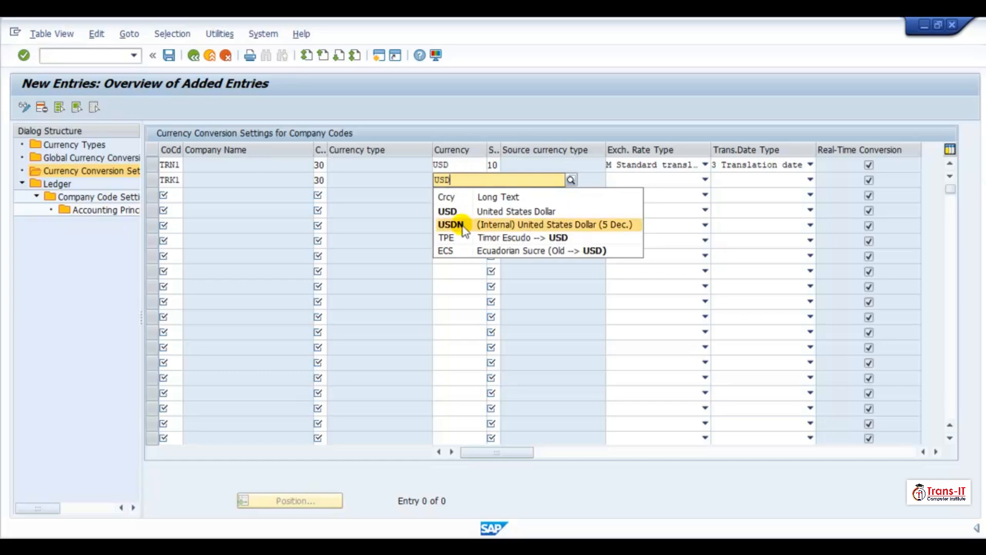
click(460, 210)
click(498, 181)
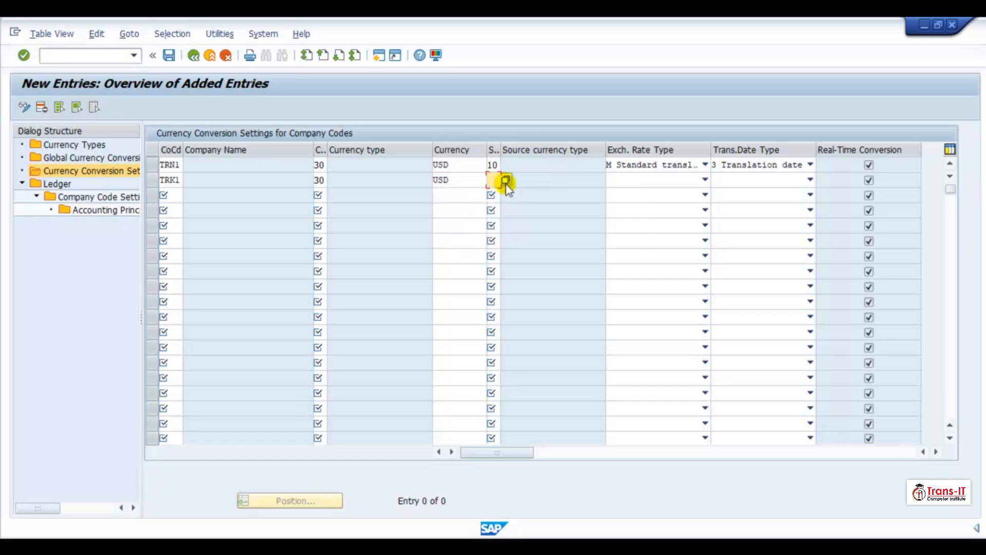
text(1)
click(506, 192)
- Set TRK1's exchange rate type to M and translation date type to 3 Translation date, then save the new entries
click(624, 181)
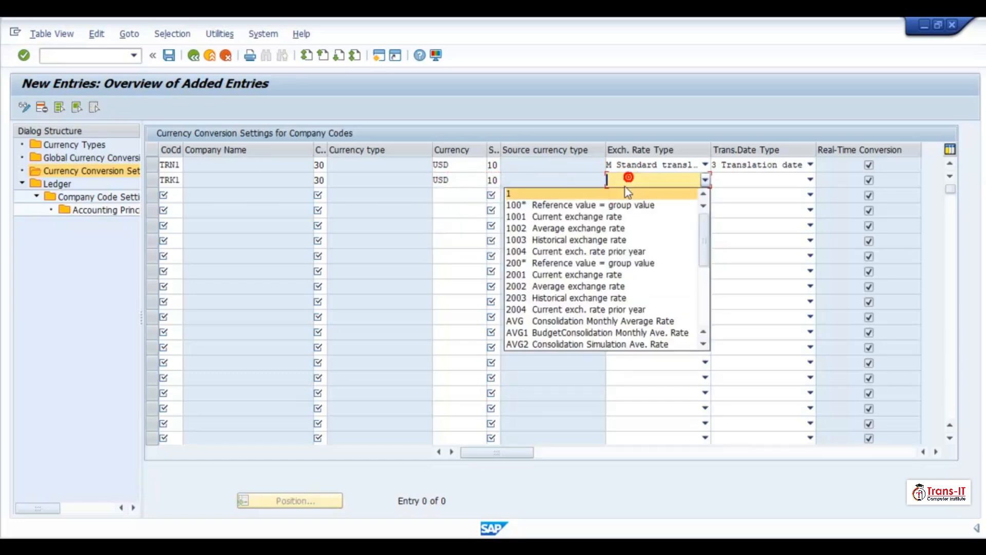
scroll(547, 327, down, 4)
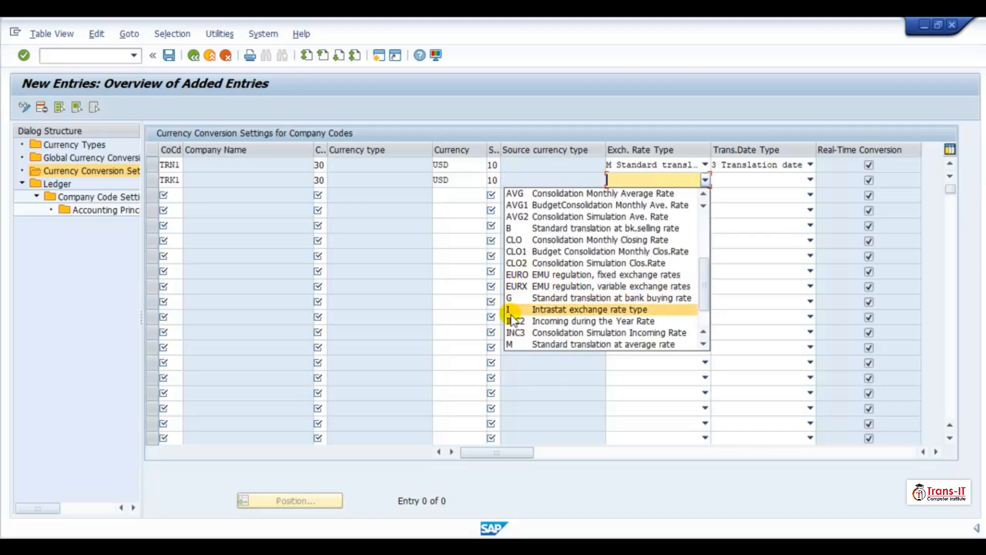
click(519, 344)
click(772, 178)
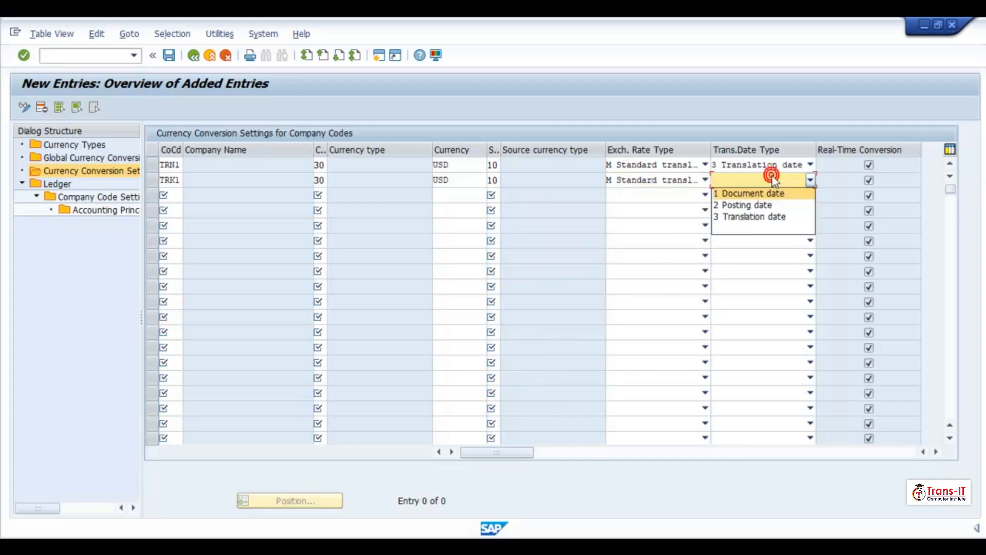
click(759, 221)
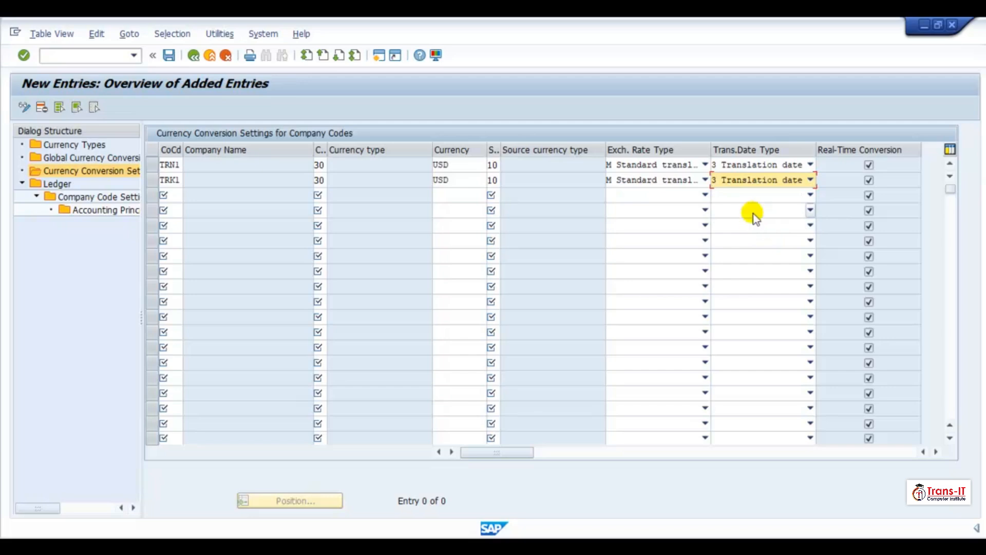
key(Return)
click(169, 55)
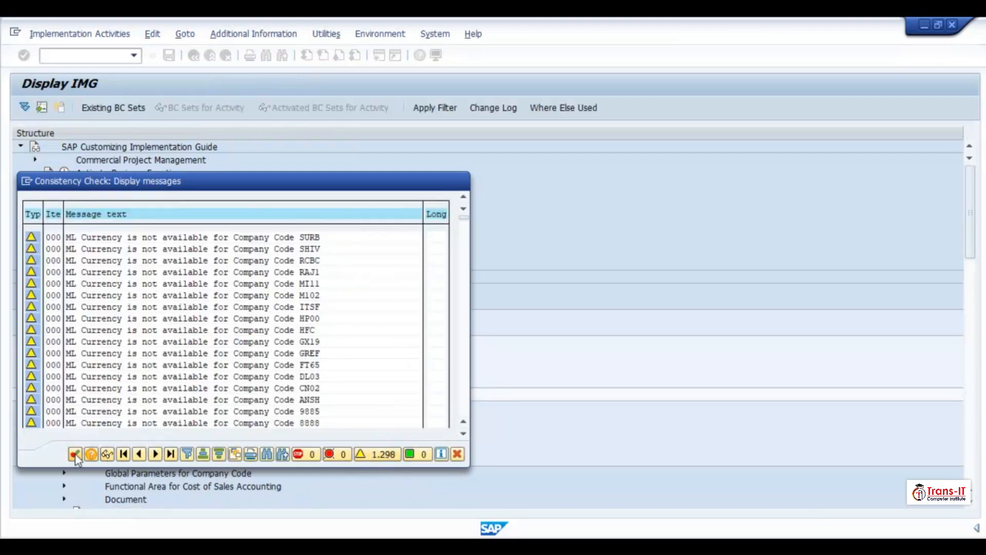
- Record the saved entries in a new customizing request described as "TRE1: Currency Conversion Setting", then leave the added-entries view
click(78, 456)
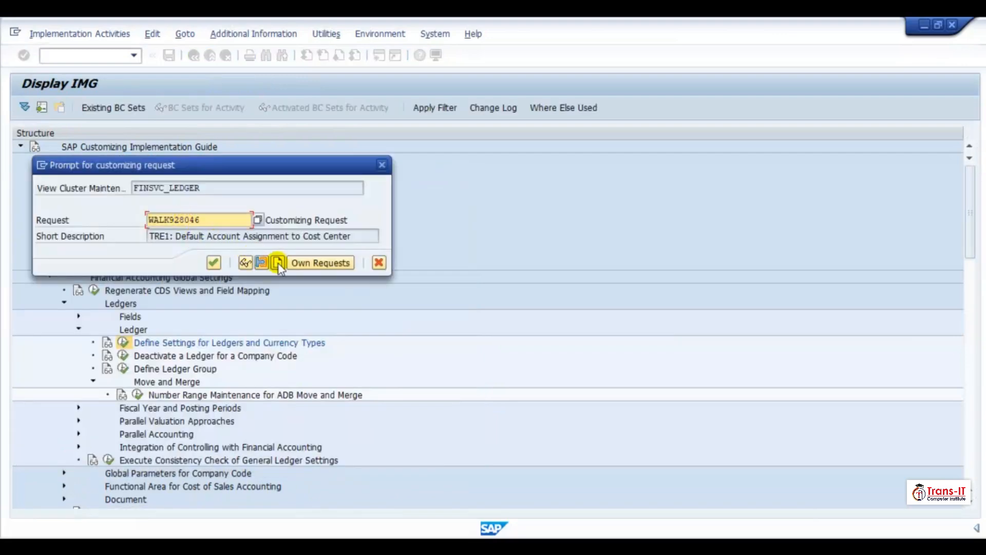
click(278, 263)
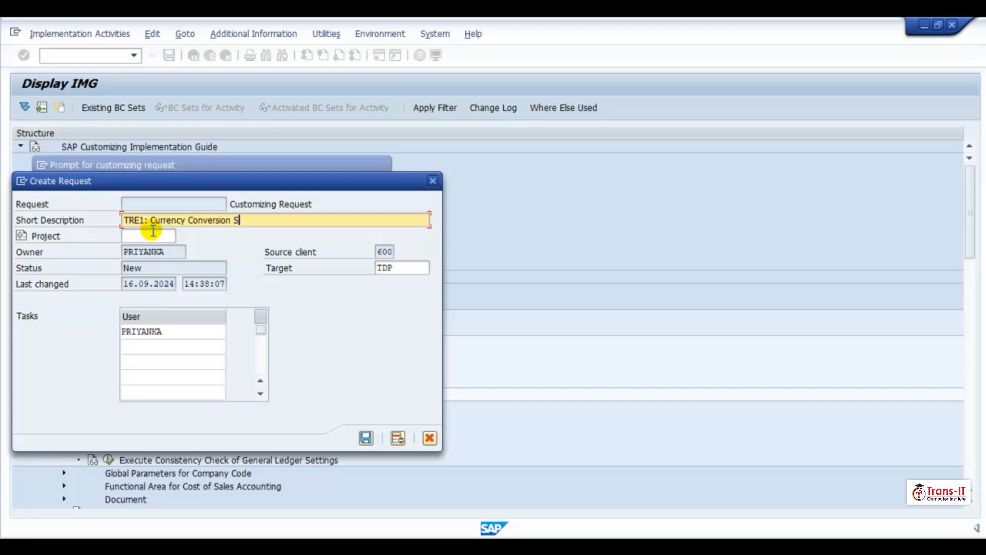
key(Return)
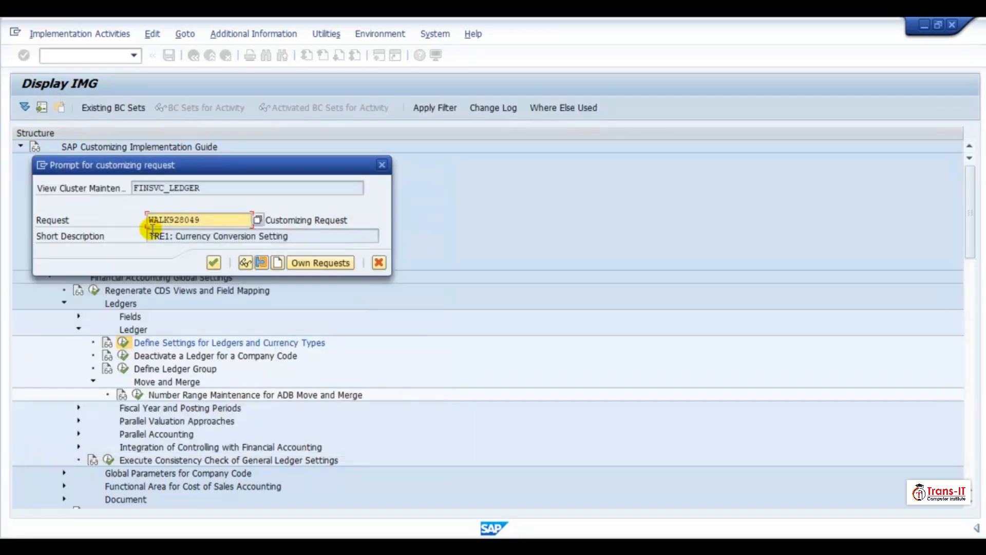
click(212, 263)
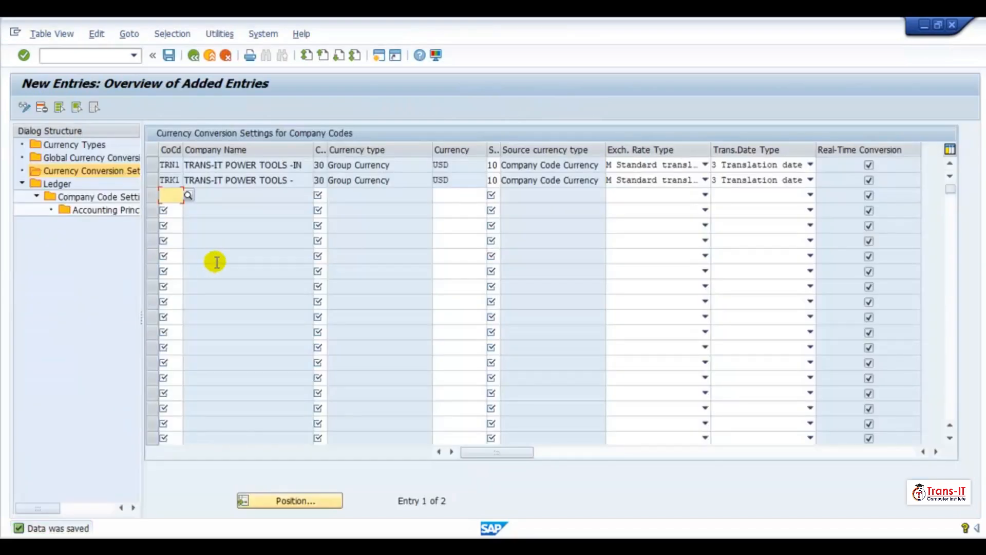
click(193, 55)
click(194, 55)
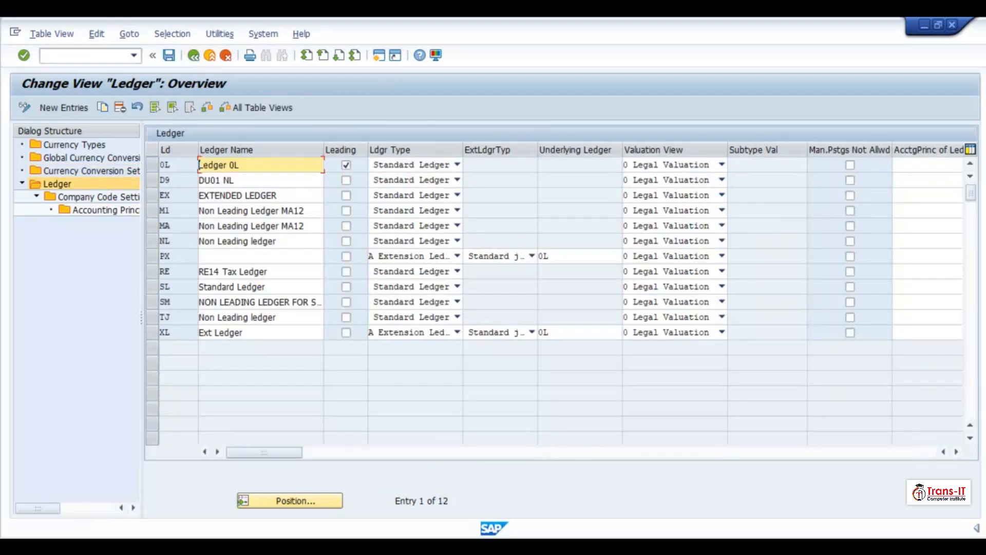
click(596, 506)
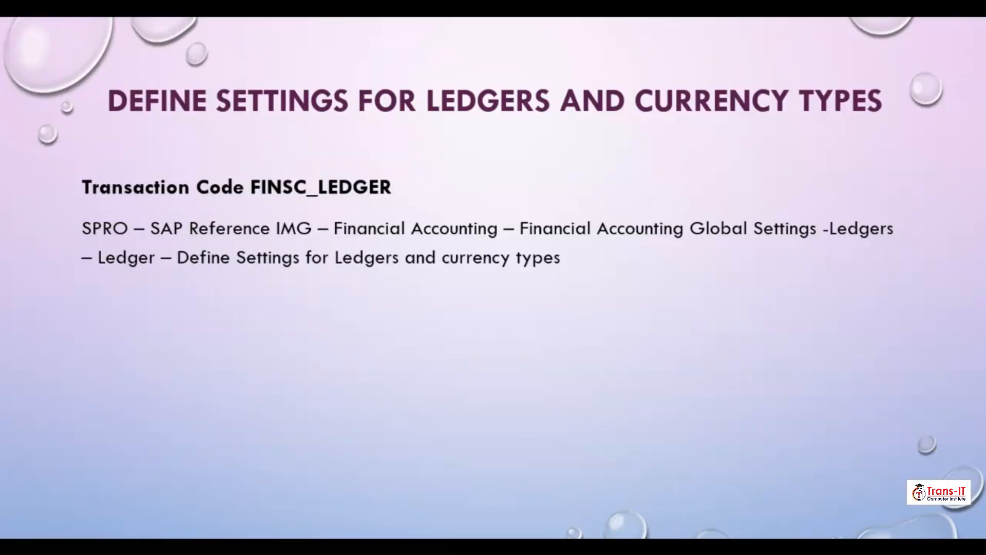
key(Right)
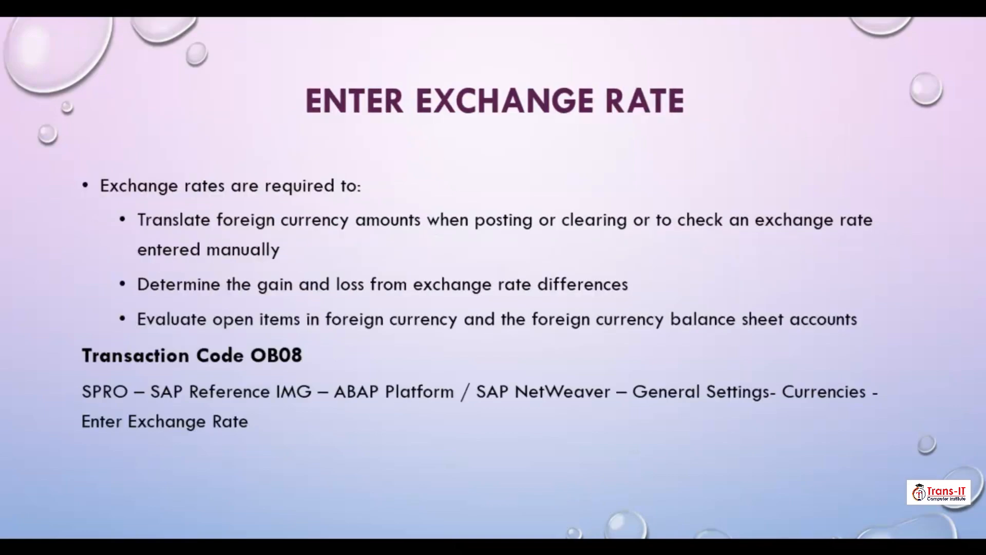
key(alt+Tab)
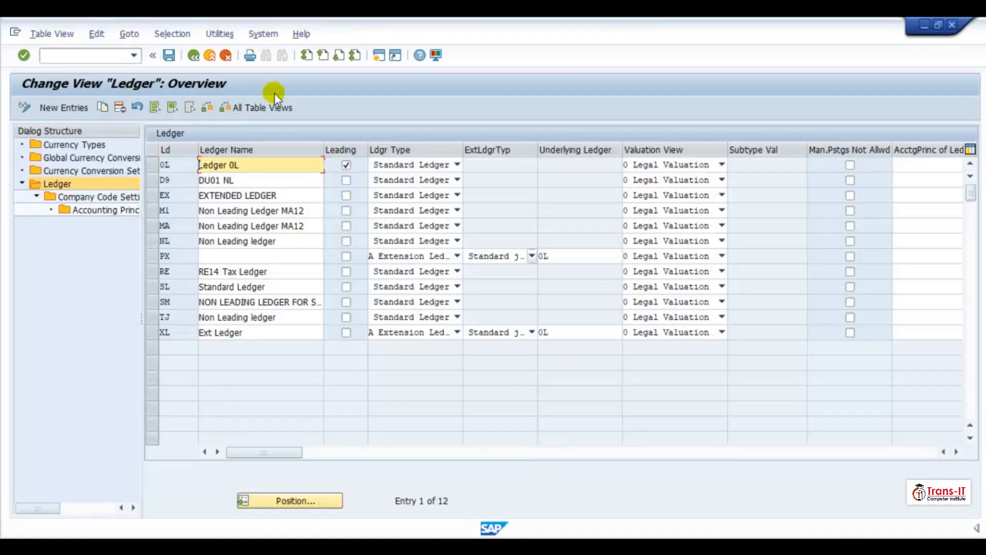